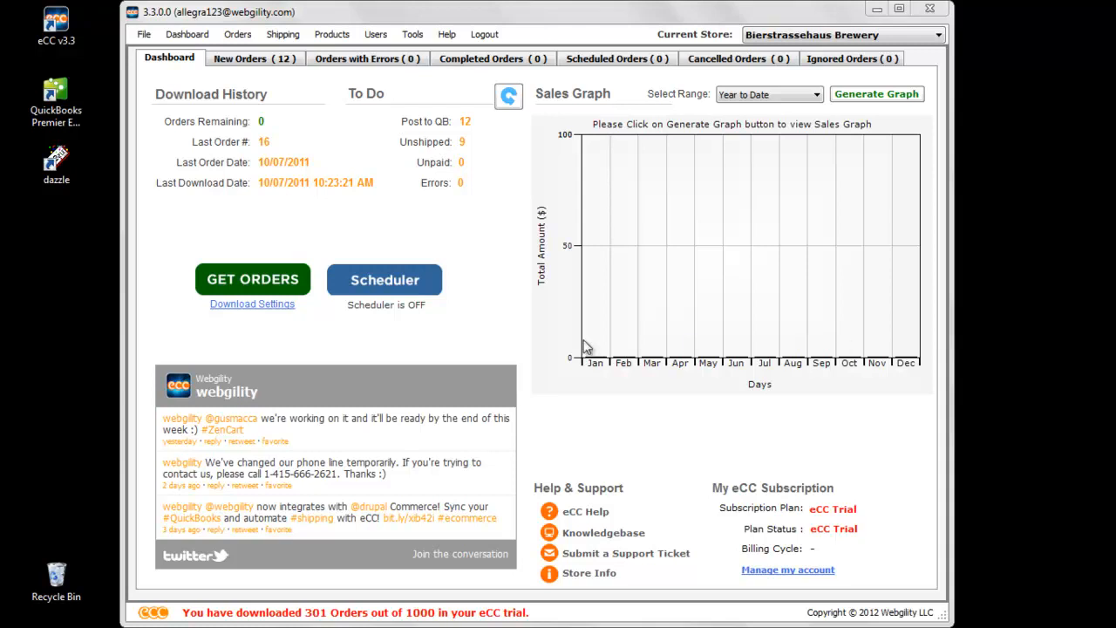
- Turn on the eCC Scheduler for automated store tasks
click(384, 280)
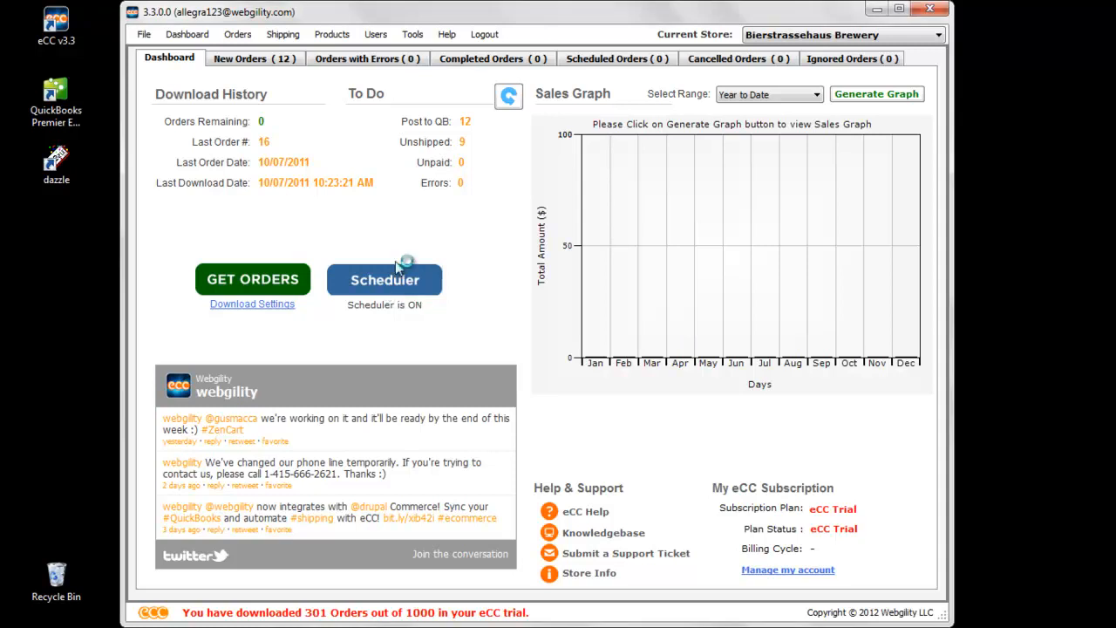
click(144, 34)
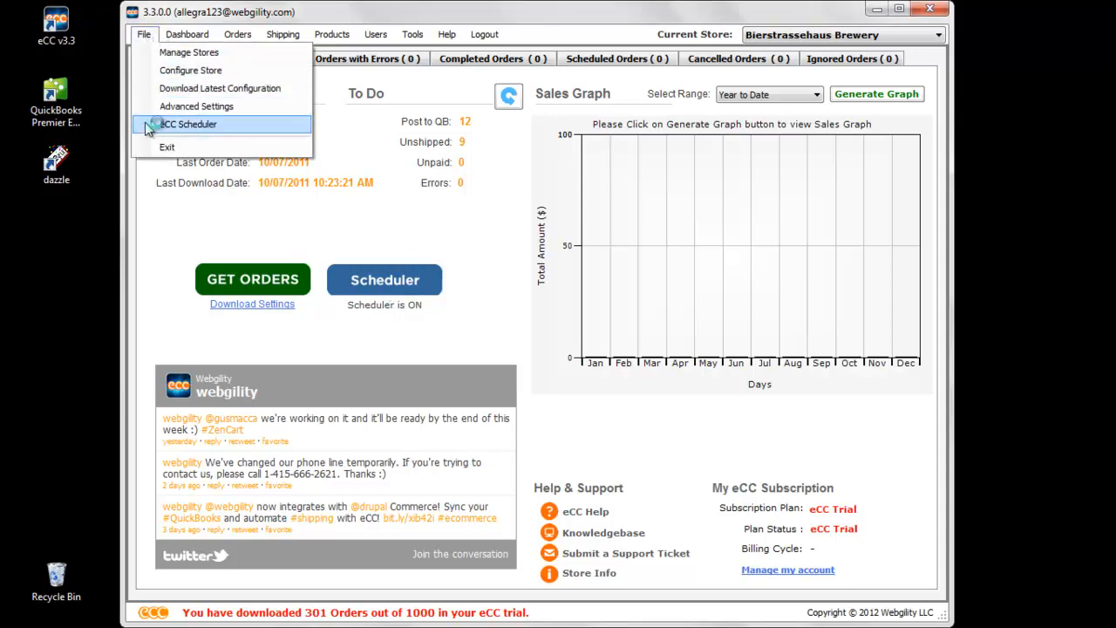
click(439, 306)
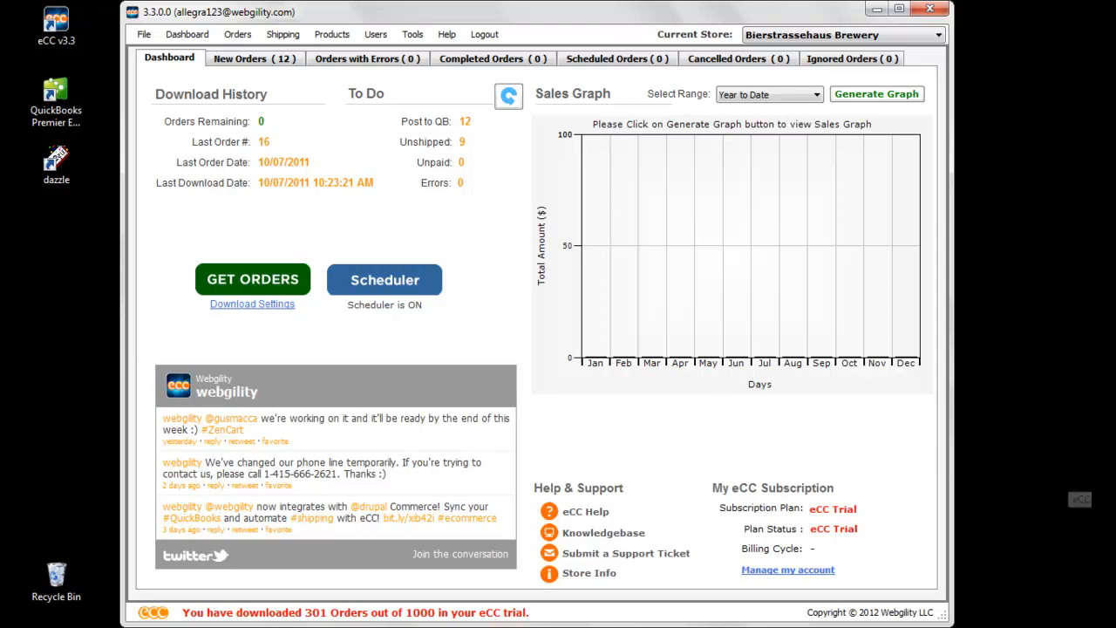
- Open the scheduler's settings and select the Bierstrassehaus Brewery store profile
right_click(1057, 574)
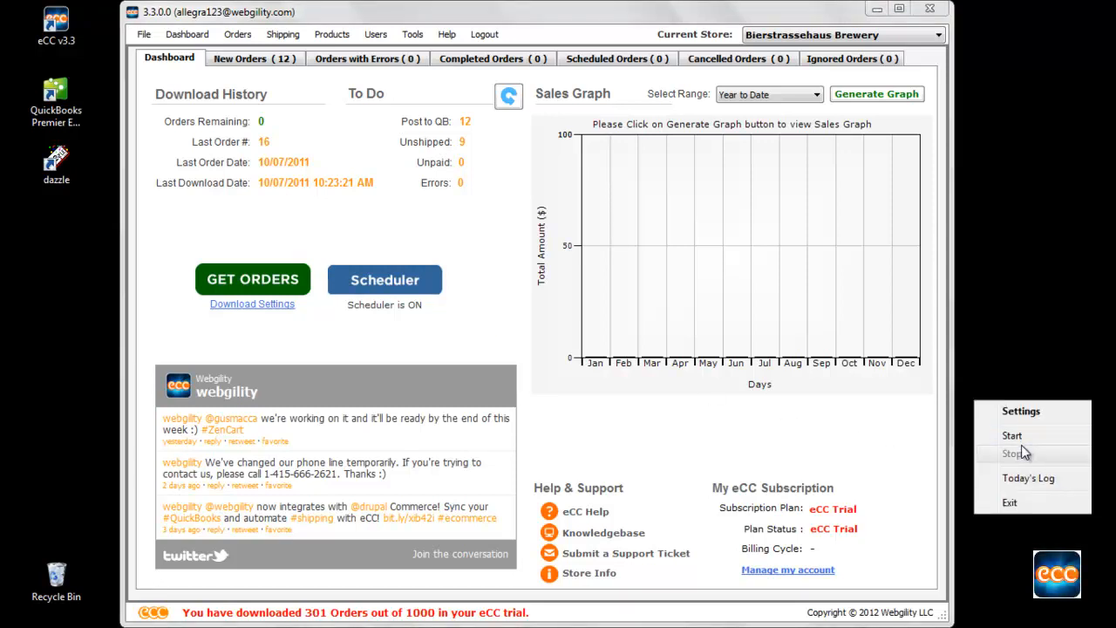
click(1023, 412)
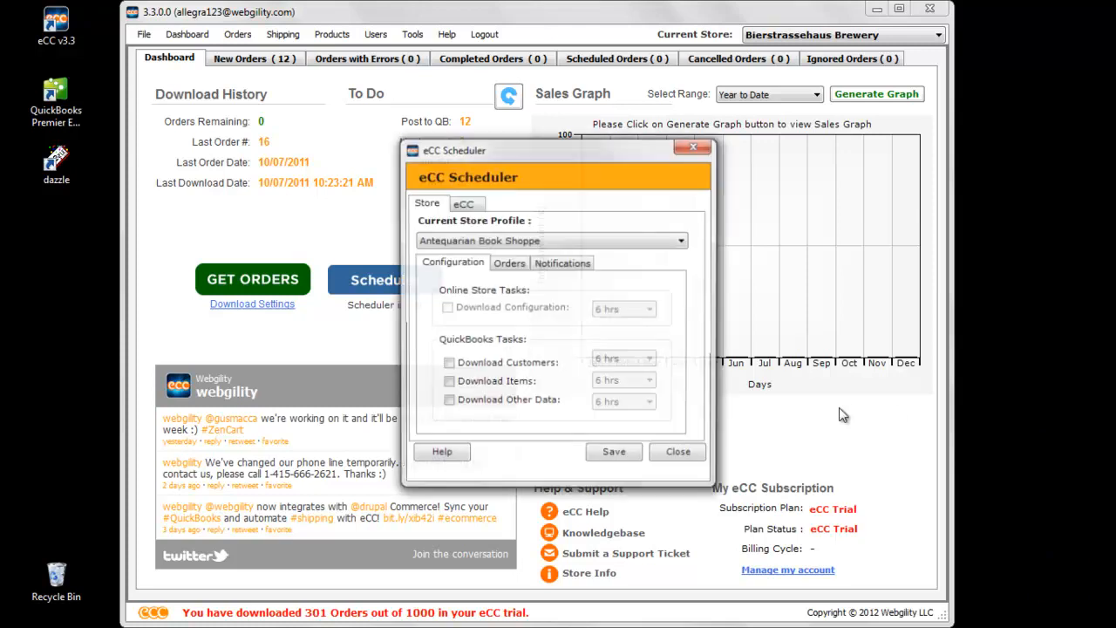
click(634, 243)
click(594, 266)
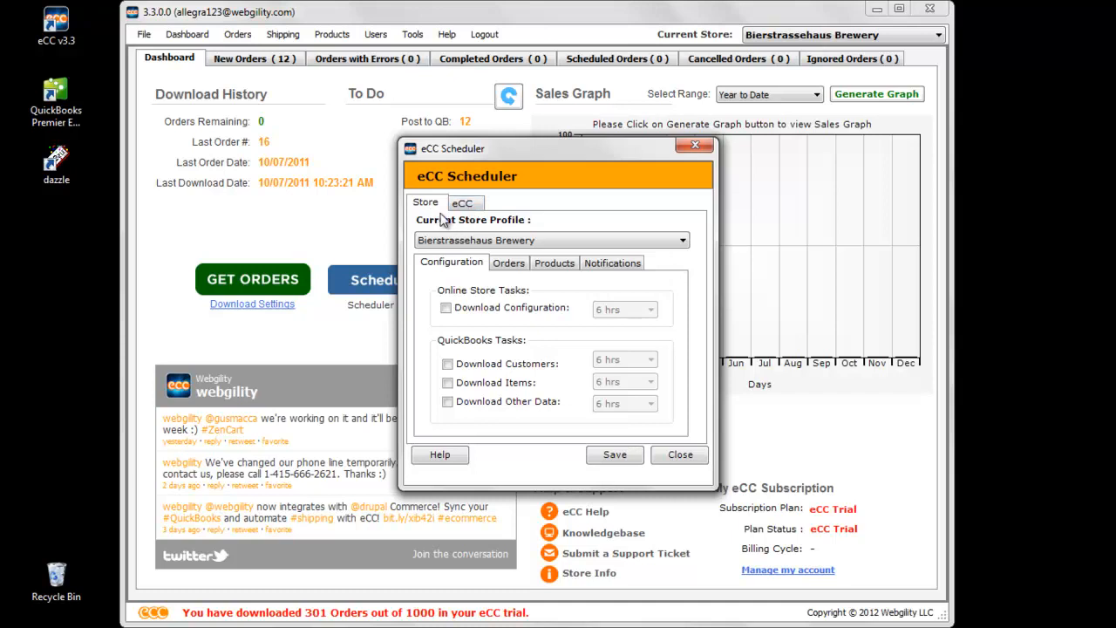
- Schedule the online store's Download Configuration task to run every 3 hrs
click(447, 309)
click(632, 313)
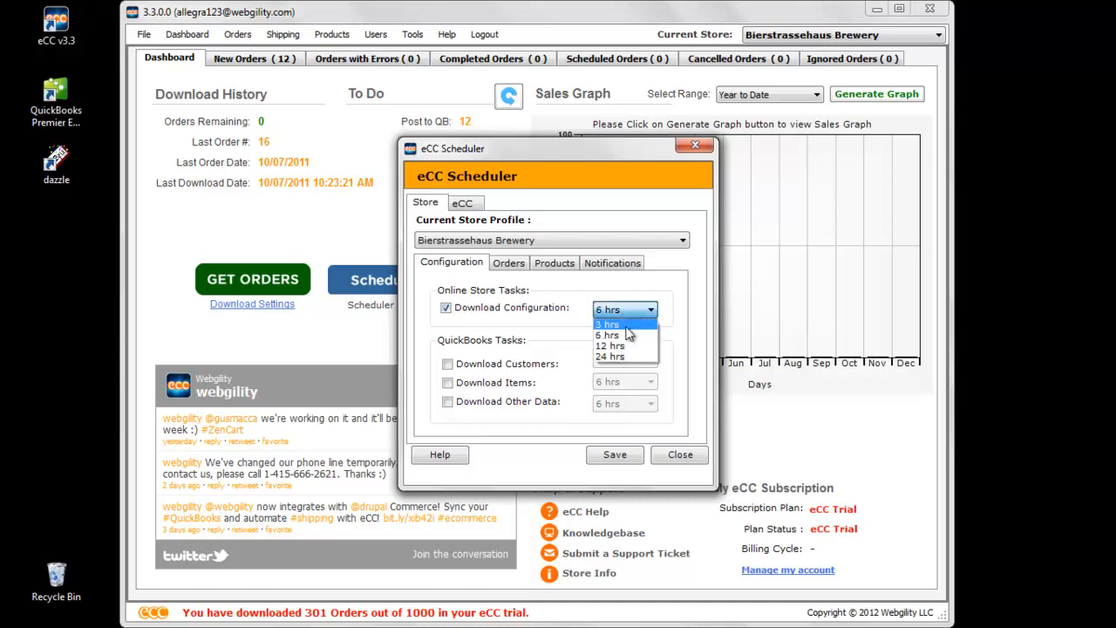
click(610, 324)
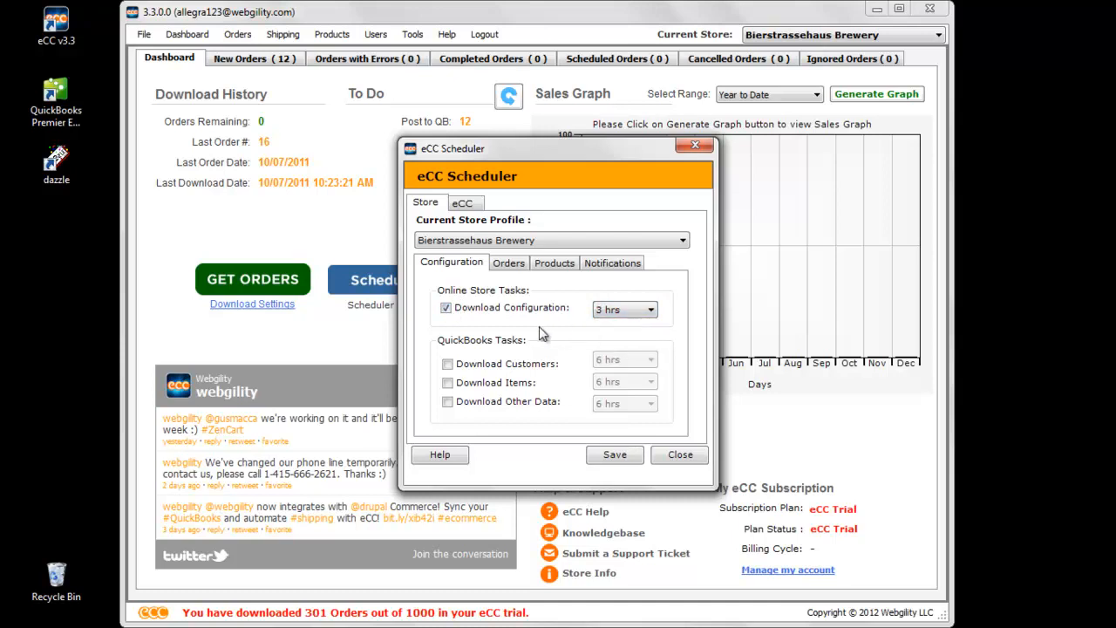
- Enable the QuickBooks downloads of customers, items and other data, with customers every 3 hrs and items every 1 hrs
click(448, 366)
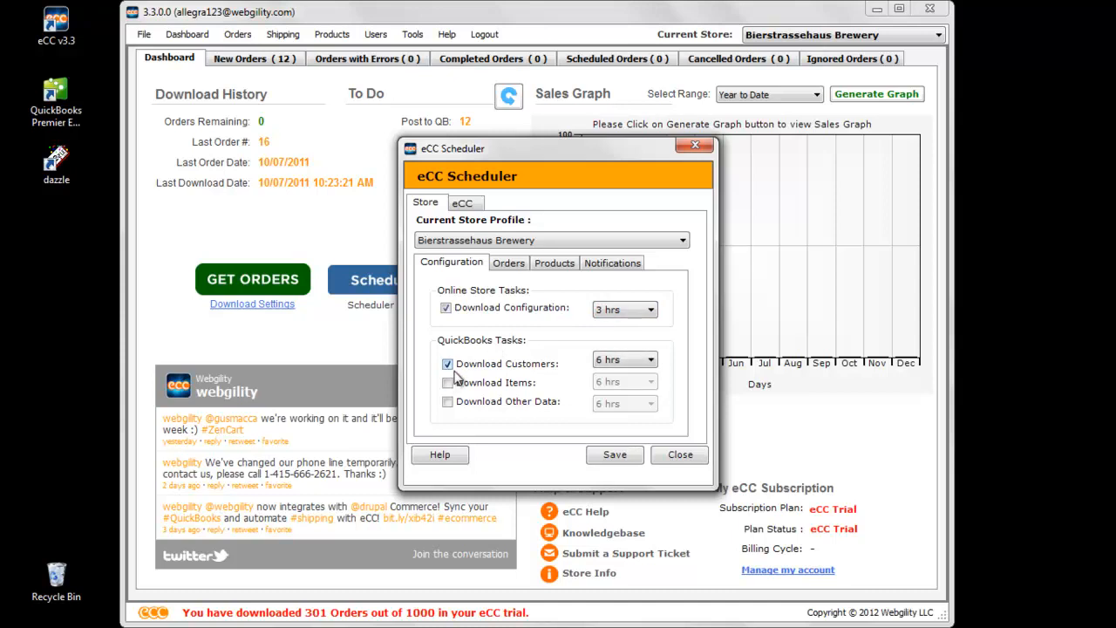
click(447, 384)
click(448, 403)
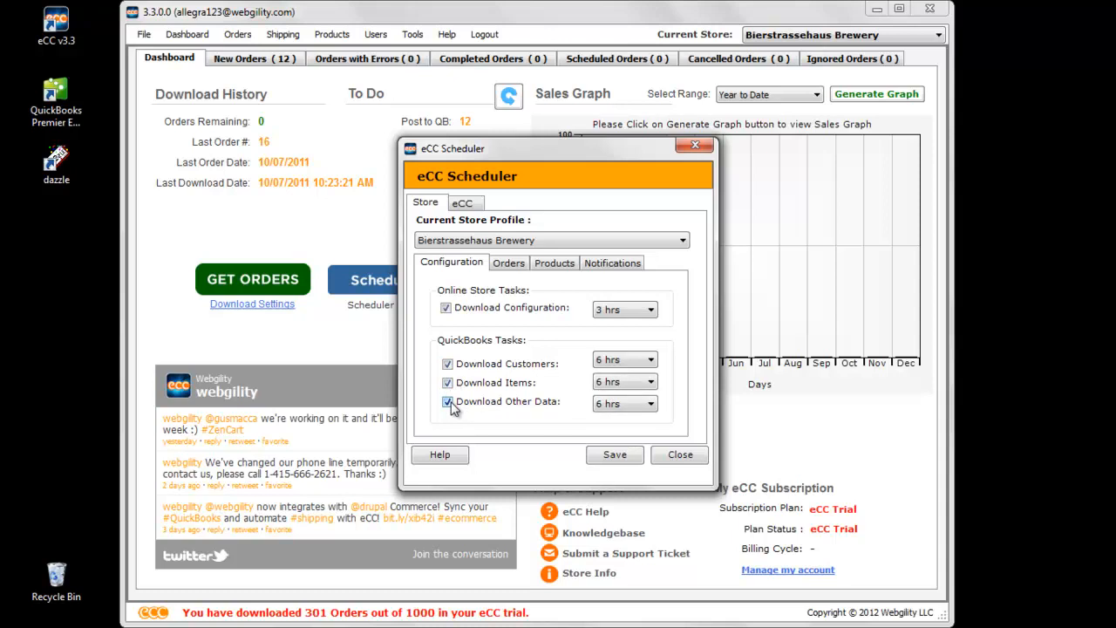
click(642, 360)
click(636, 376)
click(638, 383)
click(634, 397)
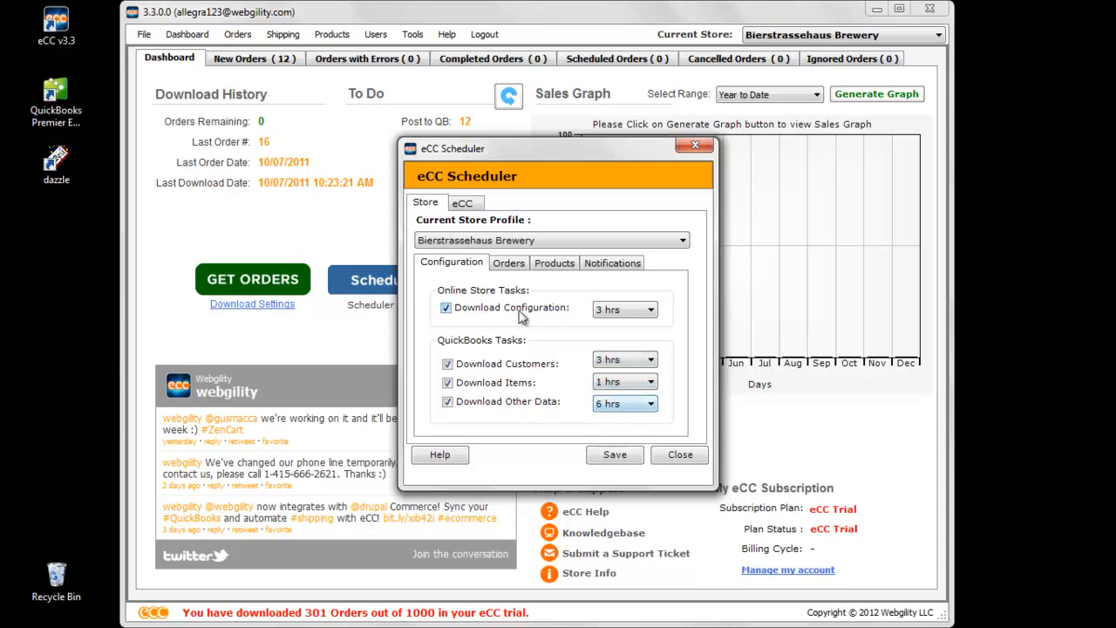
- In the order tasks, schedule Download Orders every 1 mins and Post to QuickBooks every 30 mins
click(512, 266)
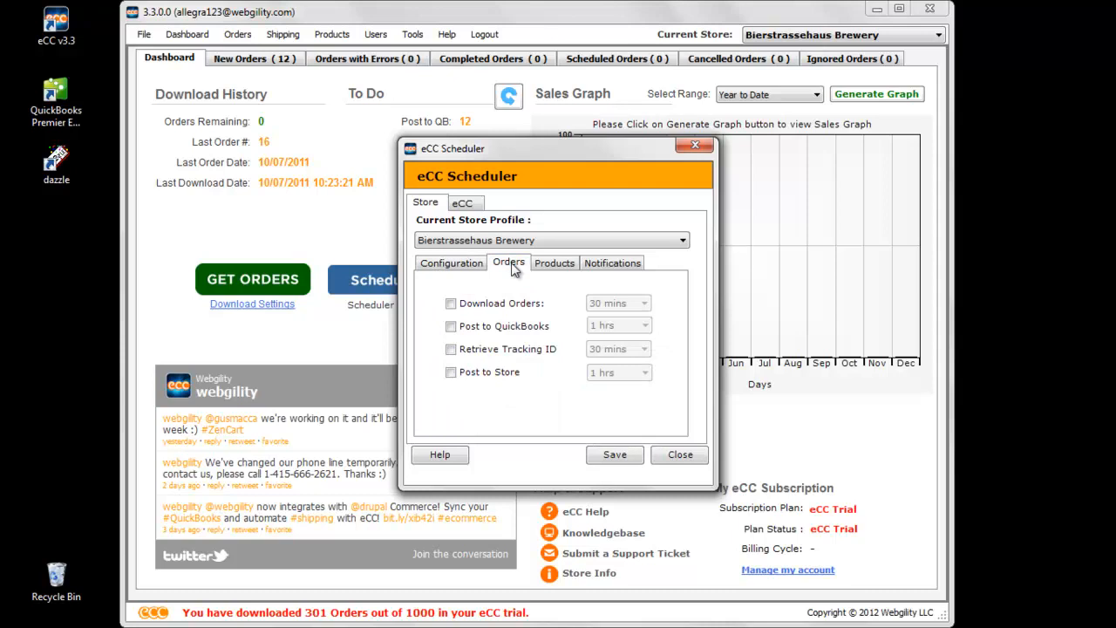
click(451, 303)
click(597, 301)
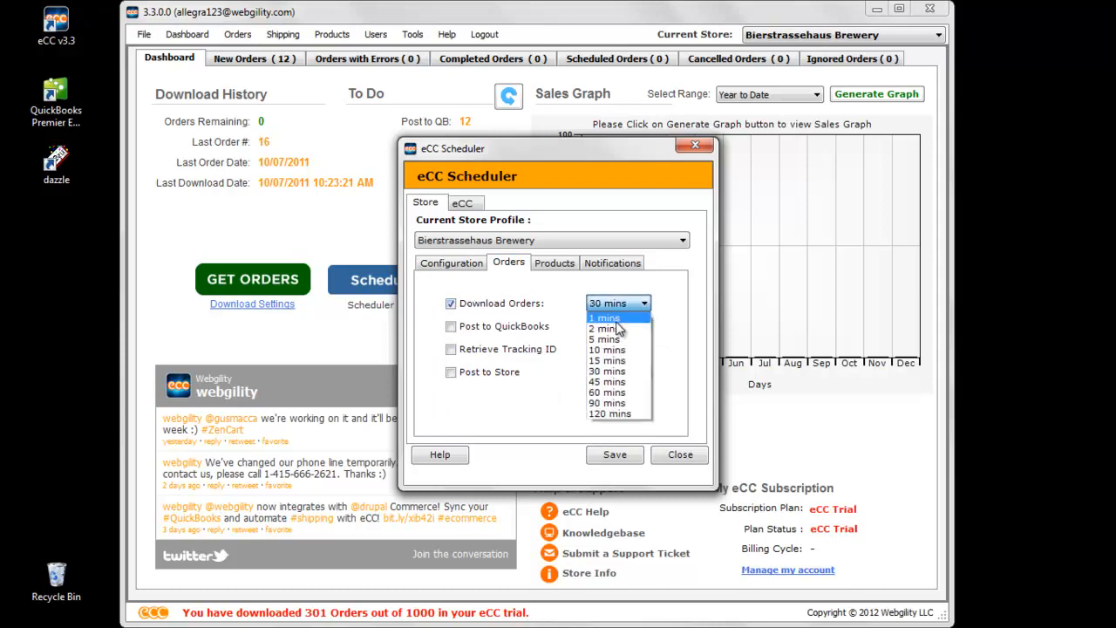
click(614, 317)
click(450, 327)
click(600, 328)
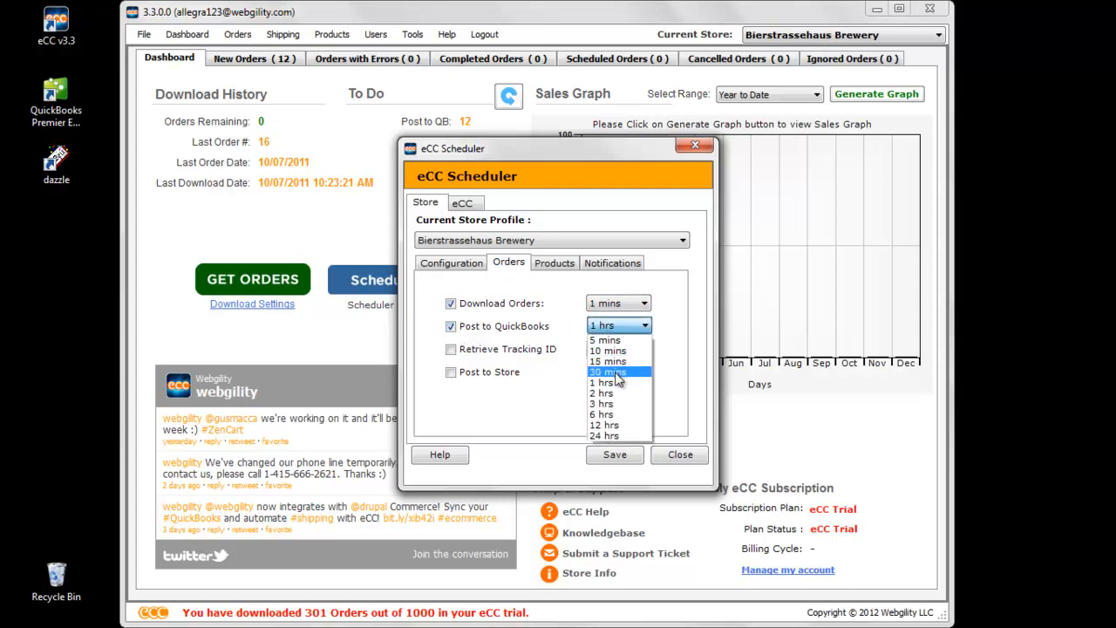
click(600, 372)
- Schedule Post to Store every 10 mins and enable Retrieve Tracking ID with a 30 mins interval
click(451, 373)
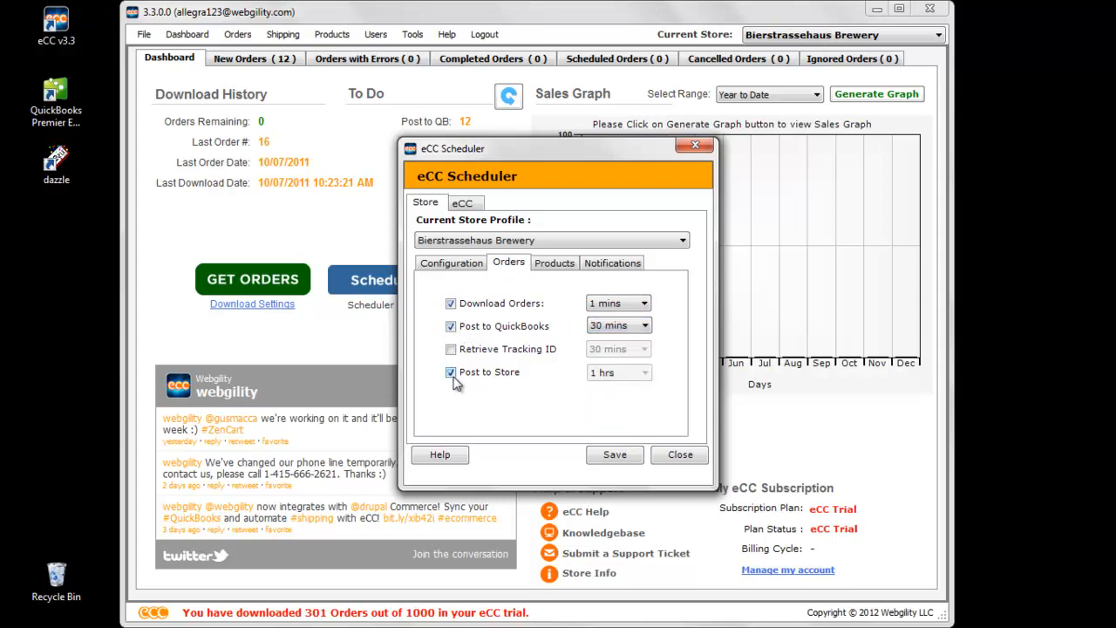
click(614, 378)
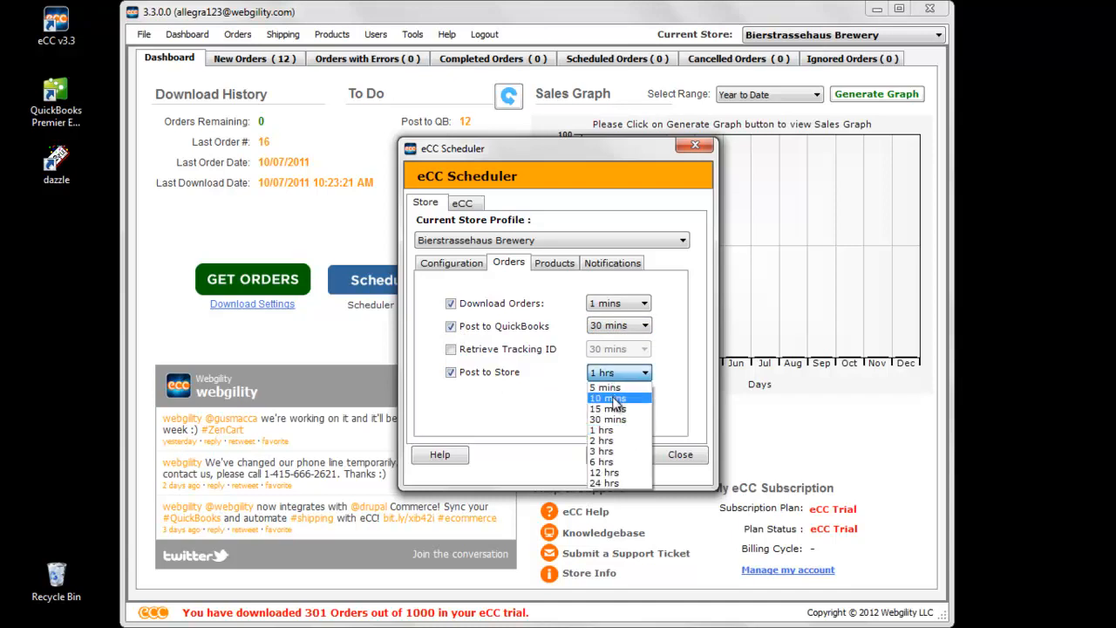
click(618, 404)
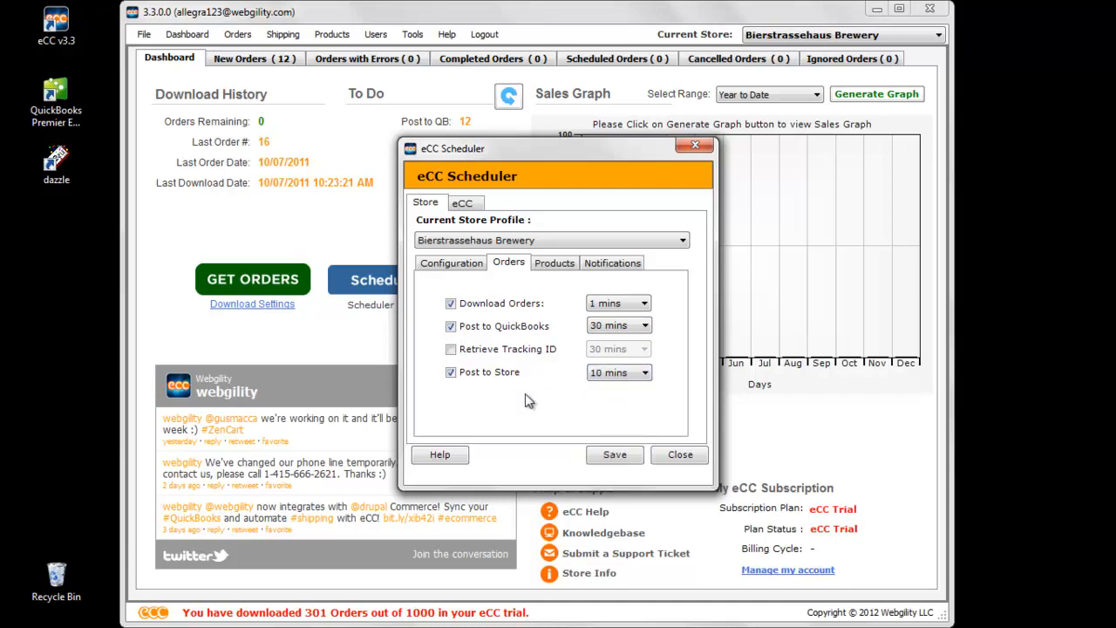
click(451, 349)
click(608, 352)
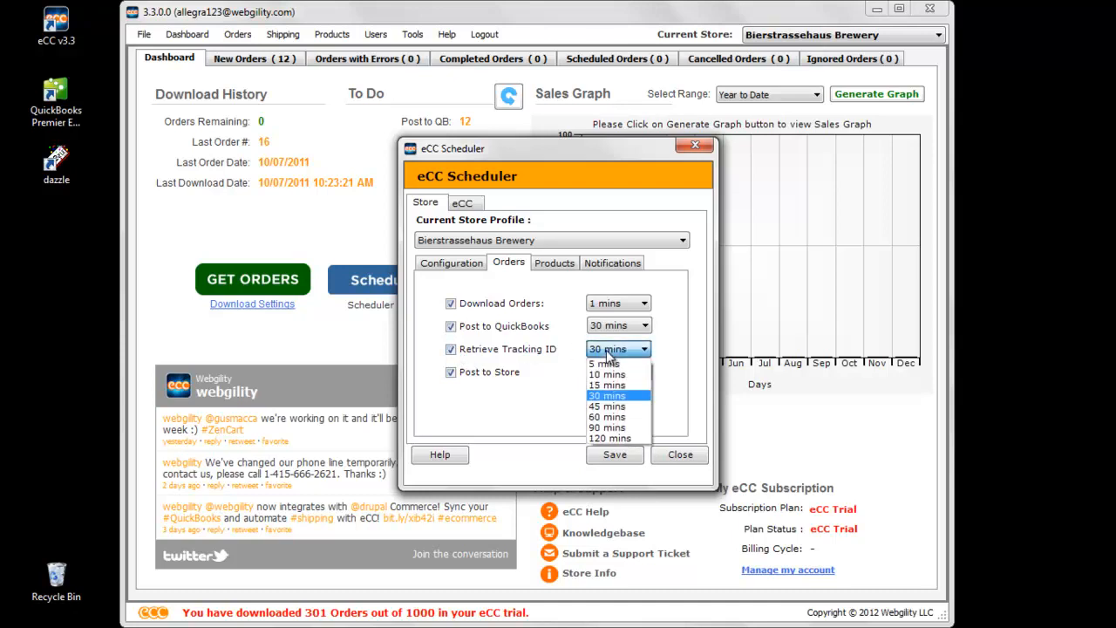
click(670, 382)
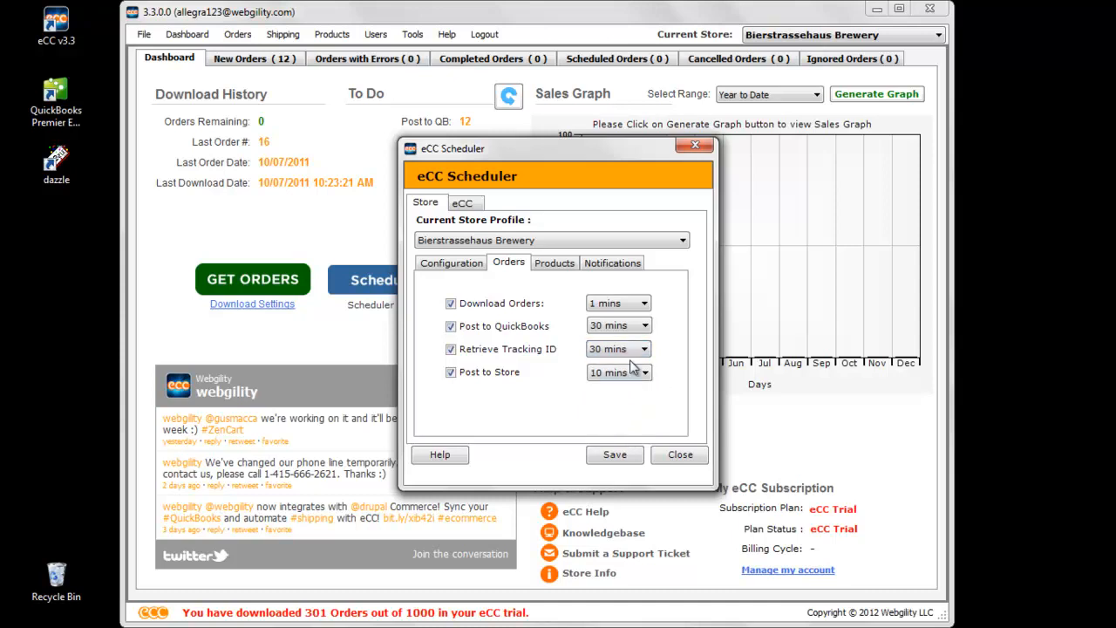
- Enable the product scheduler every 15 mins, updating the online store product and synchronizing both price and quantity
click(566, 265)
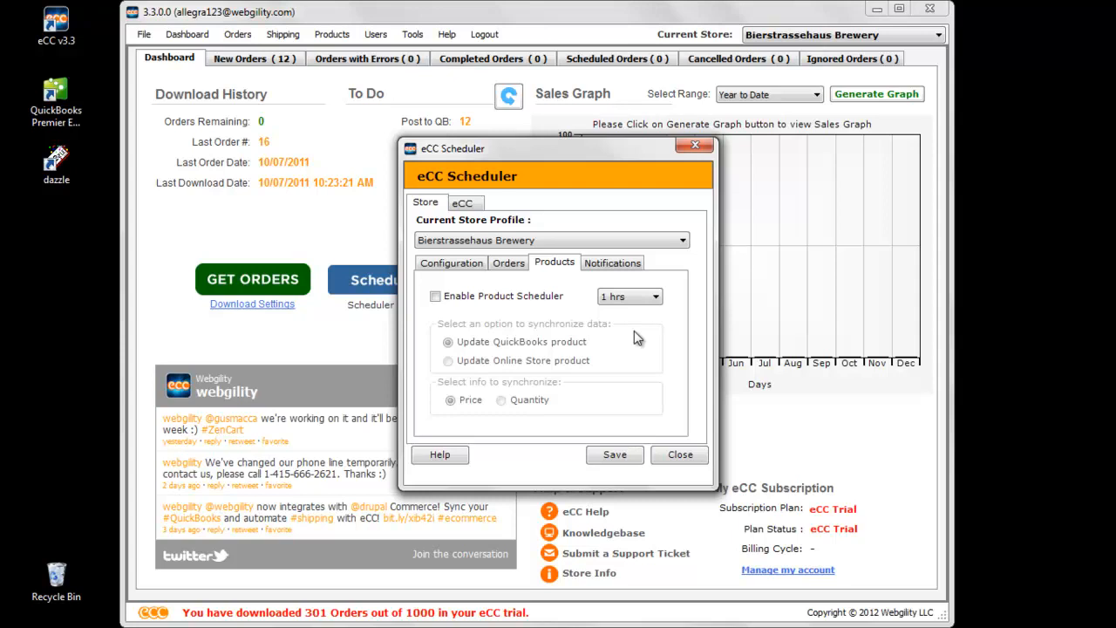
click(436, 297)
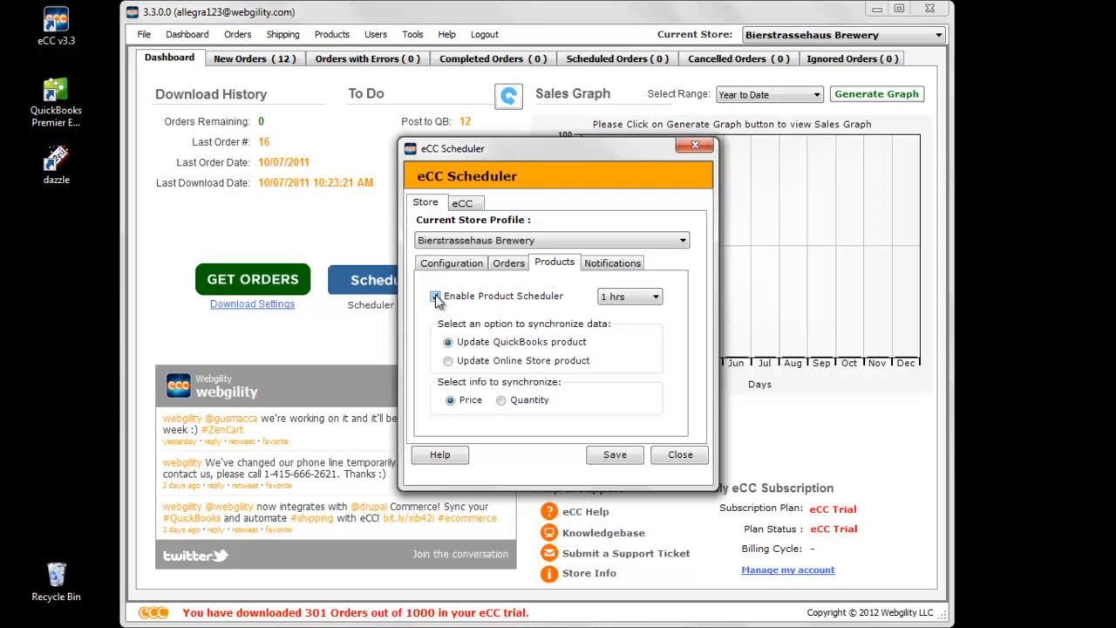
click(650, 300)
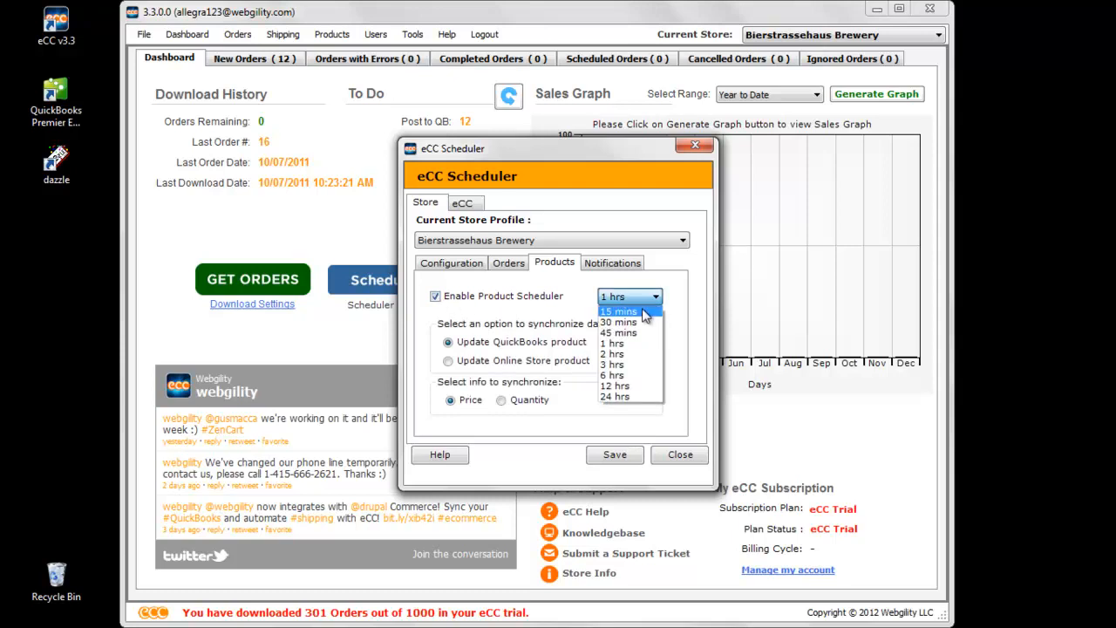
click(645, 313)
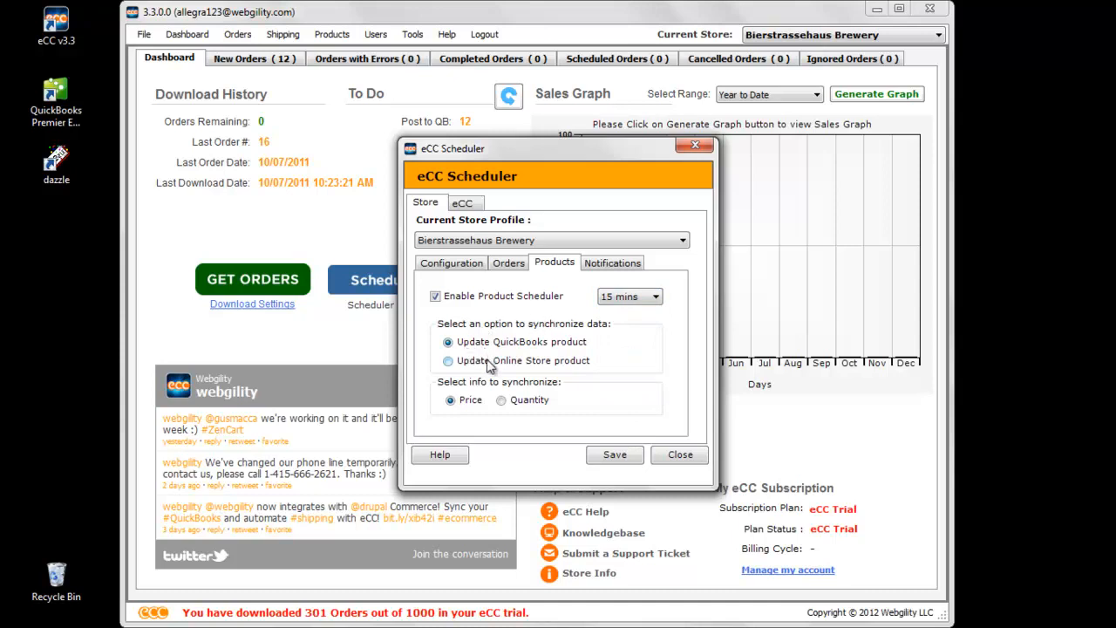
click(449, 362)
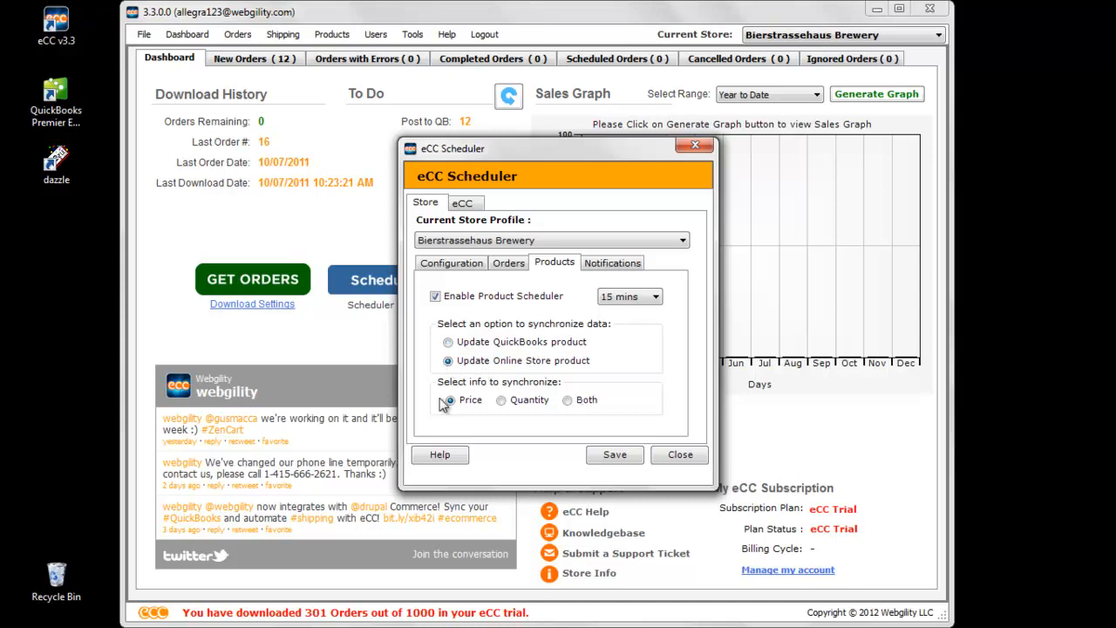
click(568, 407)
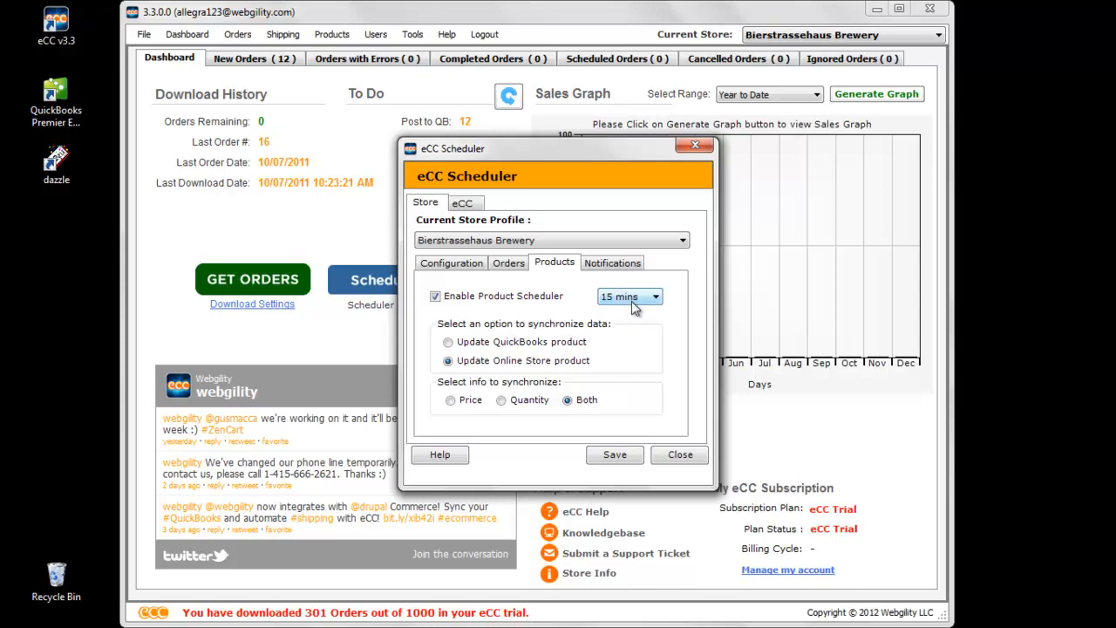
- Review the store's options for hiding notifications and disabling logging
click(613, 265)
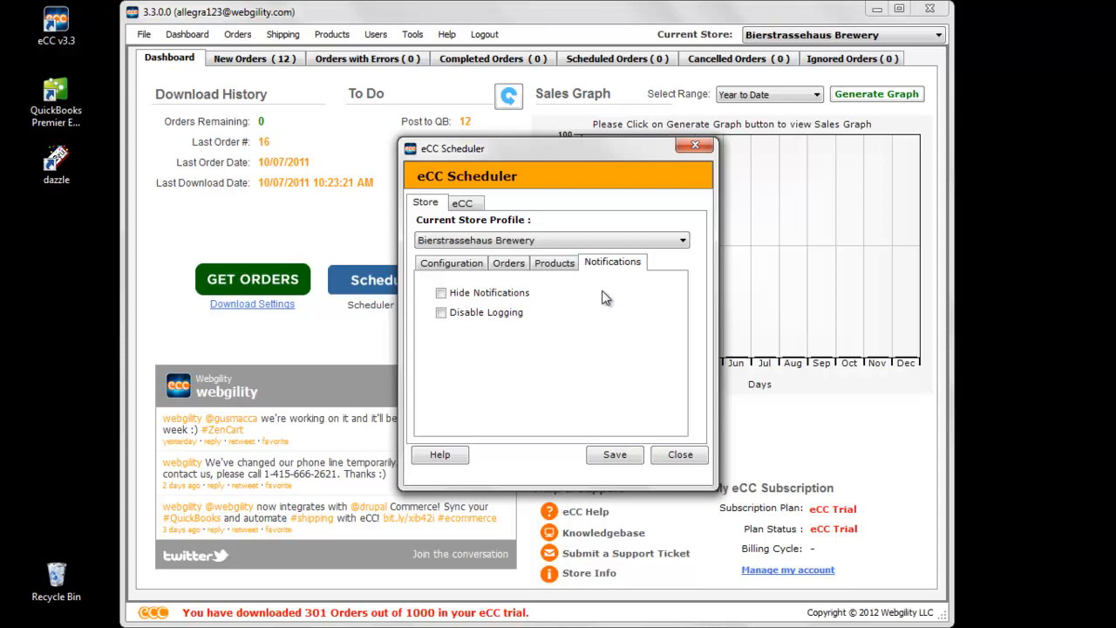
click(442, 294)
- Enable automatic backup of the eCC database on a daily period and check the available retention days
click(469, 210)
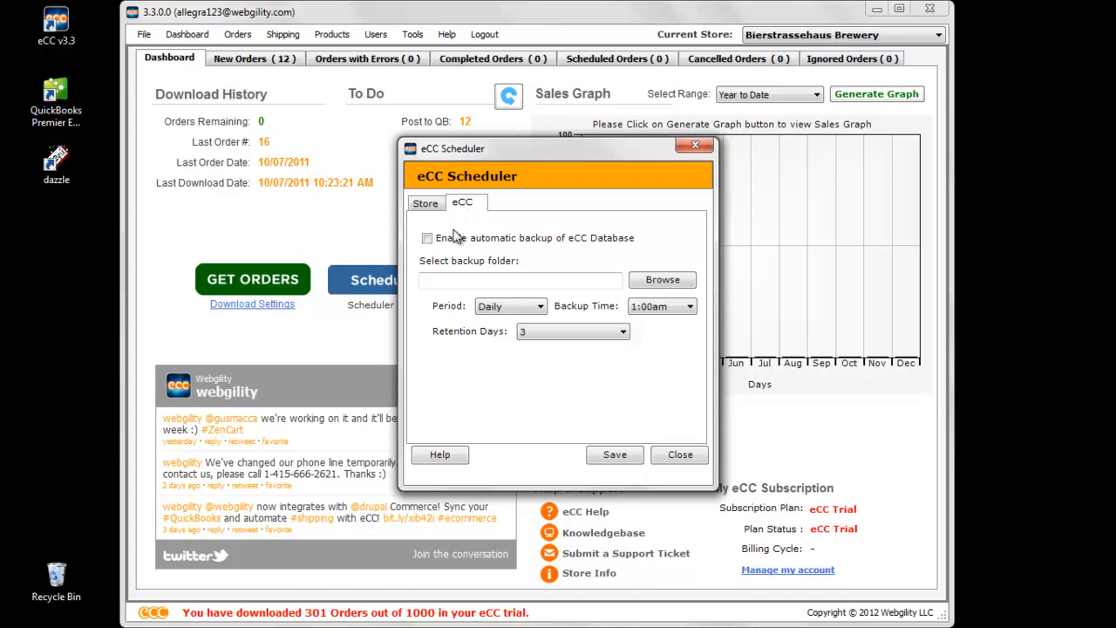
click(427, 239)
click(528, 307)
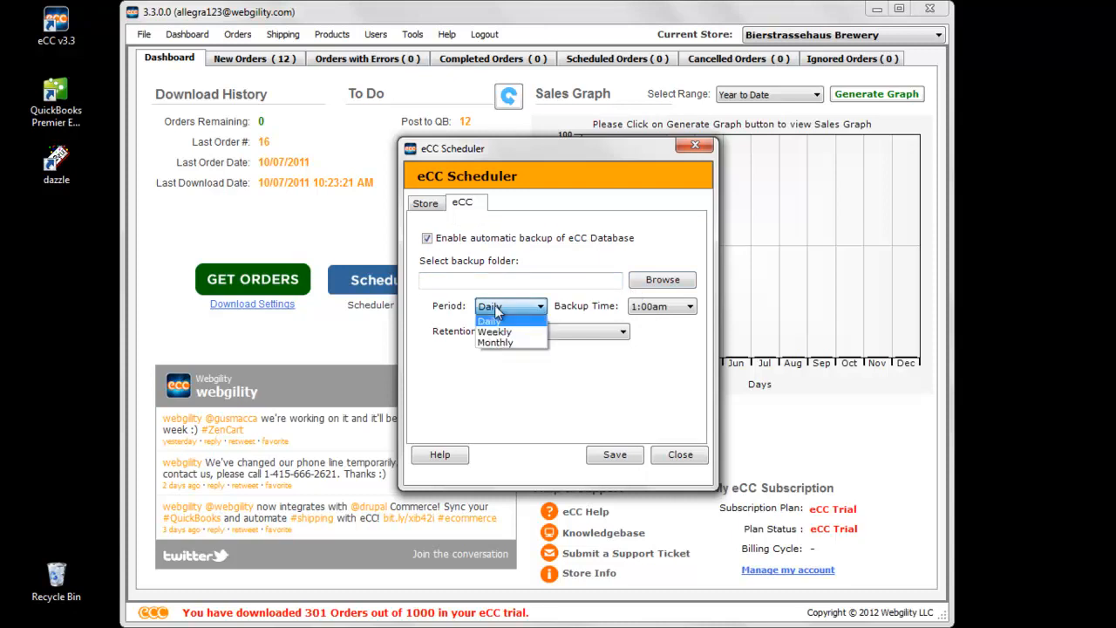
click(494, 320)
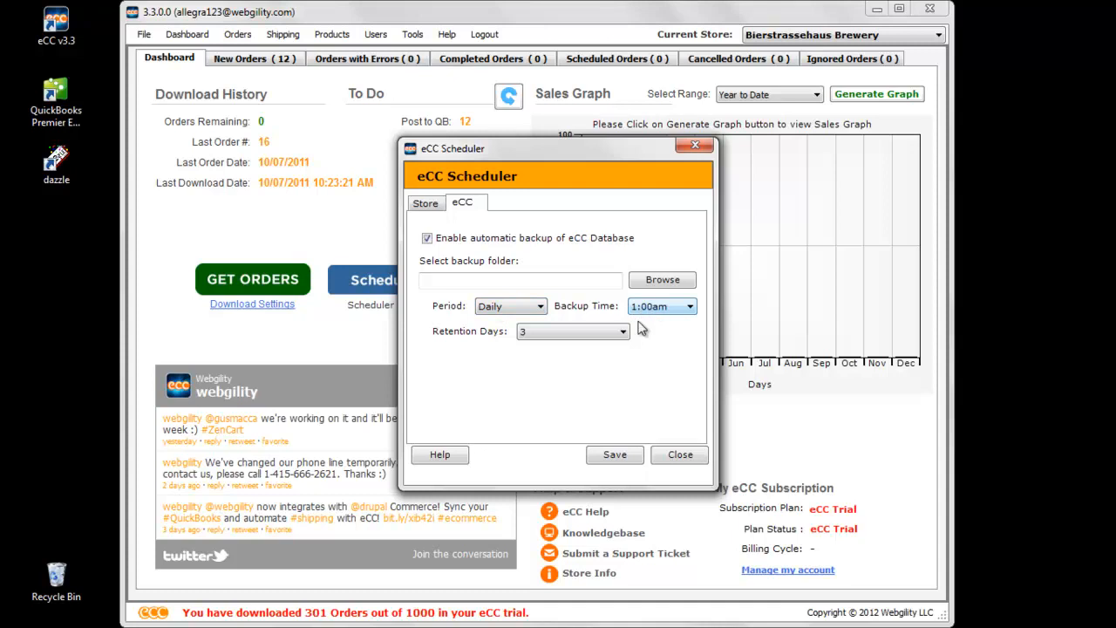
click(621, 335)
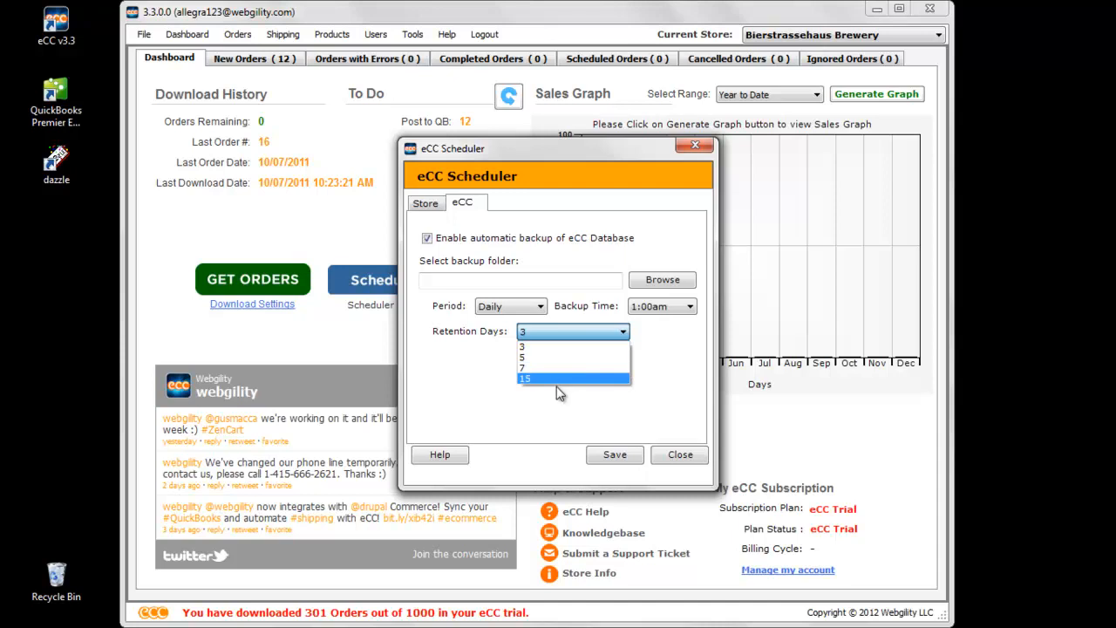
click(666, 392)
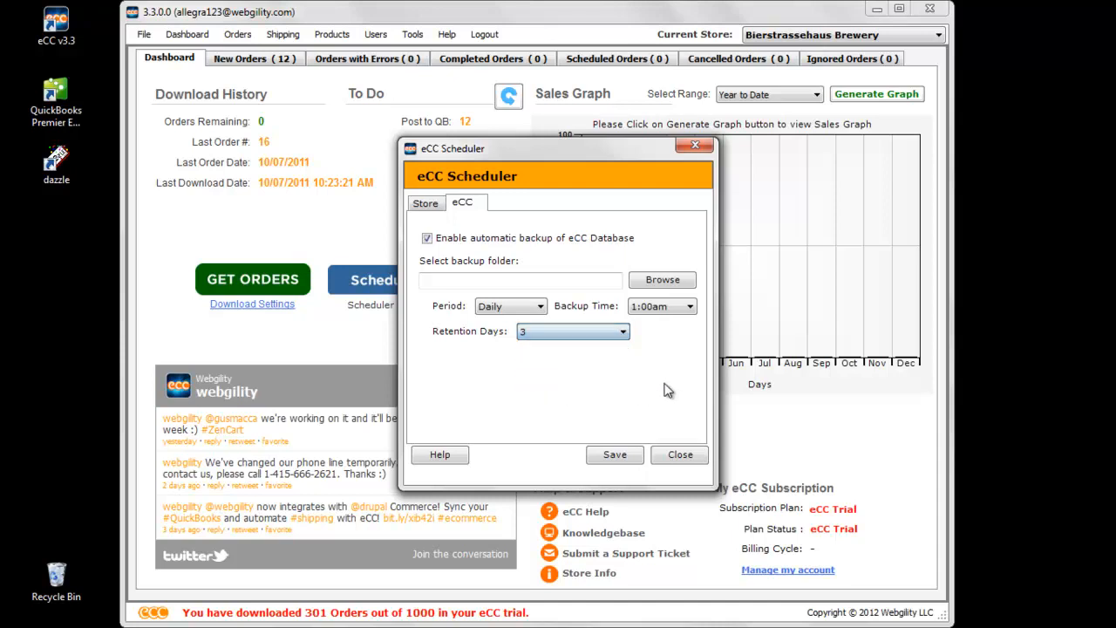
- Disable the store's Download Configuration task and the QuickBooks downloads of customers, items and other data
click(428, 206)
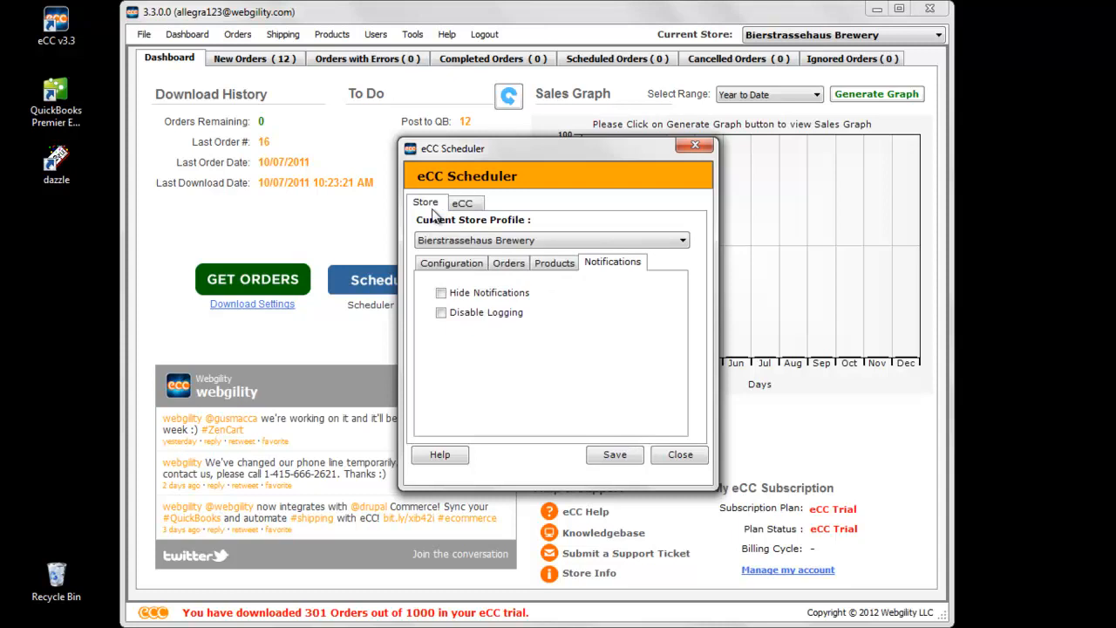
click(508, 266)
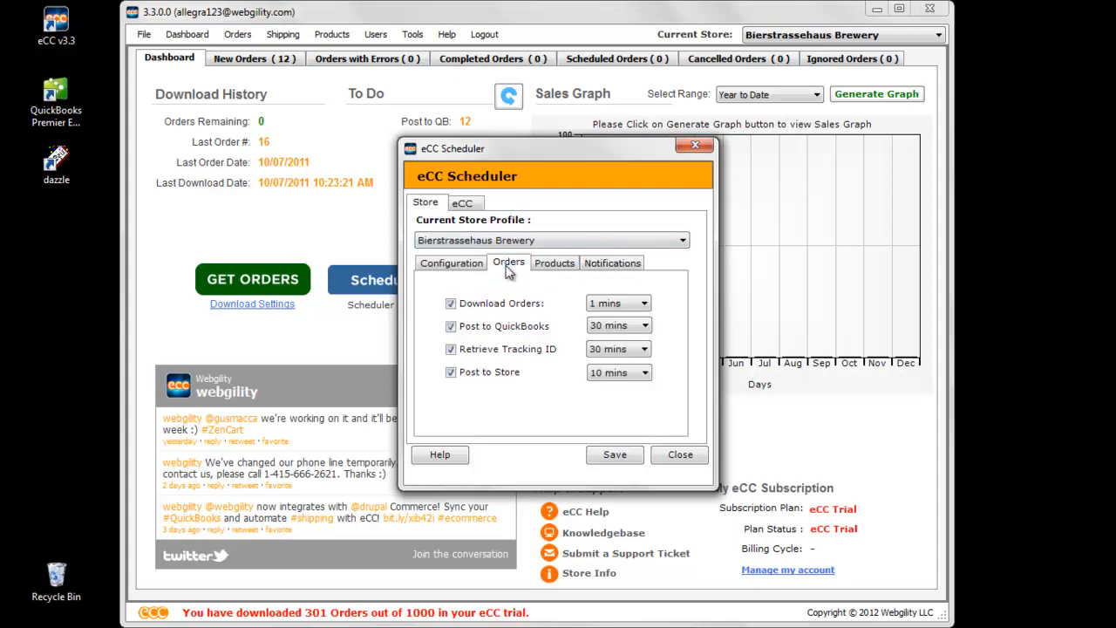
click(460, 264)
click(446, 308)
click(448, 365)
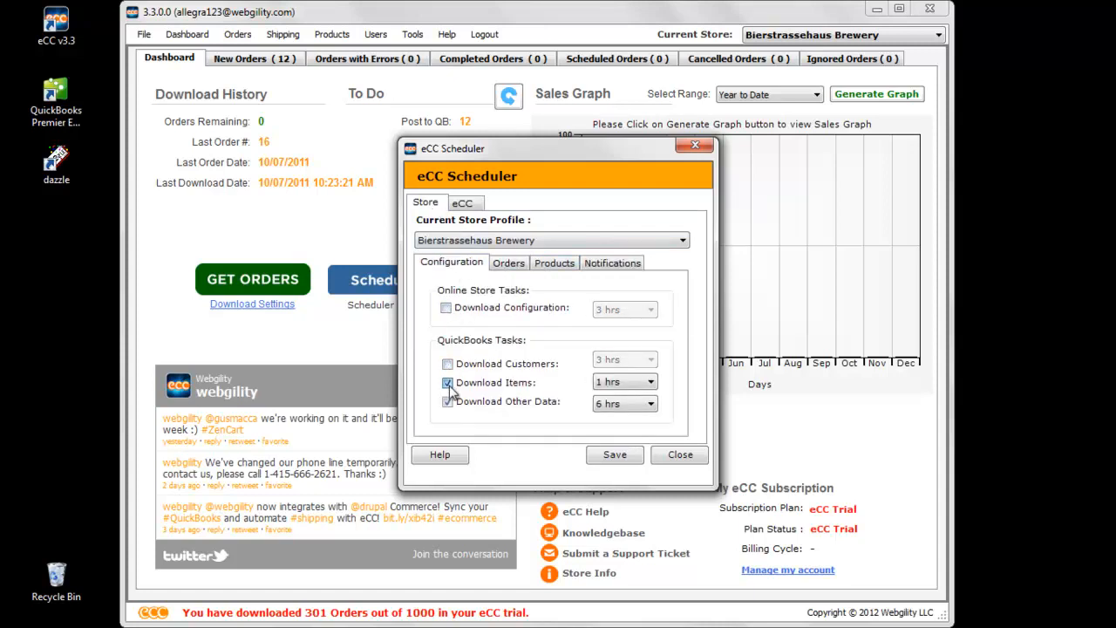
click(448, 383)
click(448, 402)
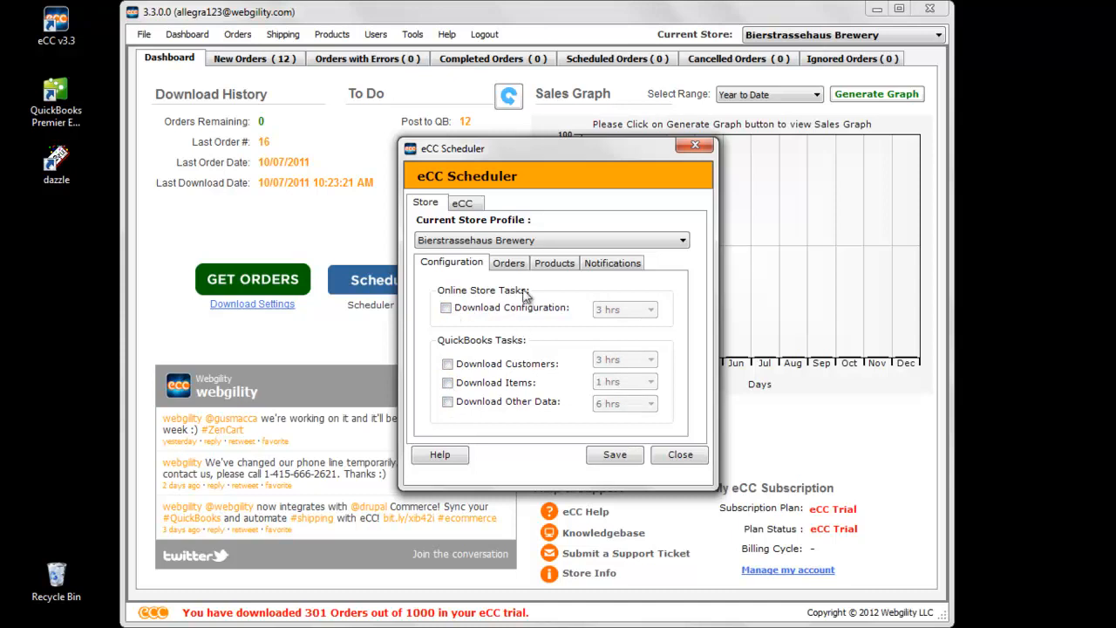
- Disable Retrieve Tracking ID and Post to Store in the store's order tasks
click(512, 264)
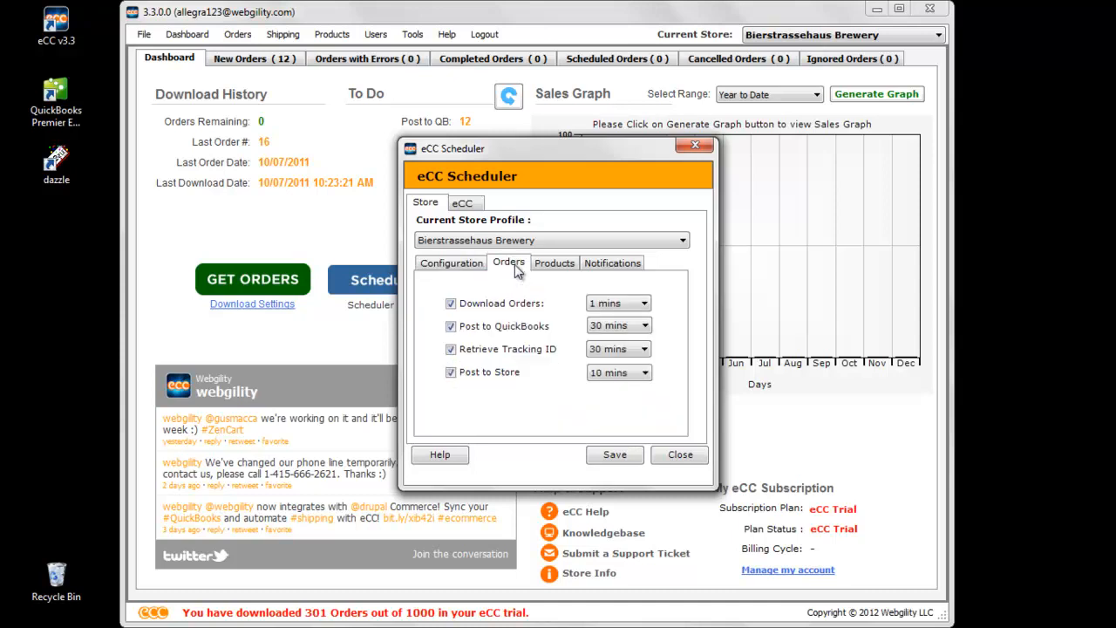
click(451, 349)
click(450, 372)
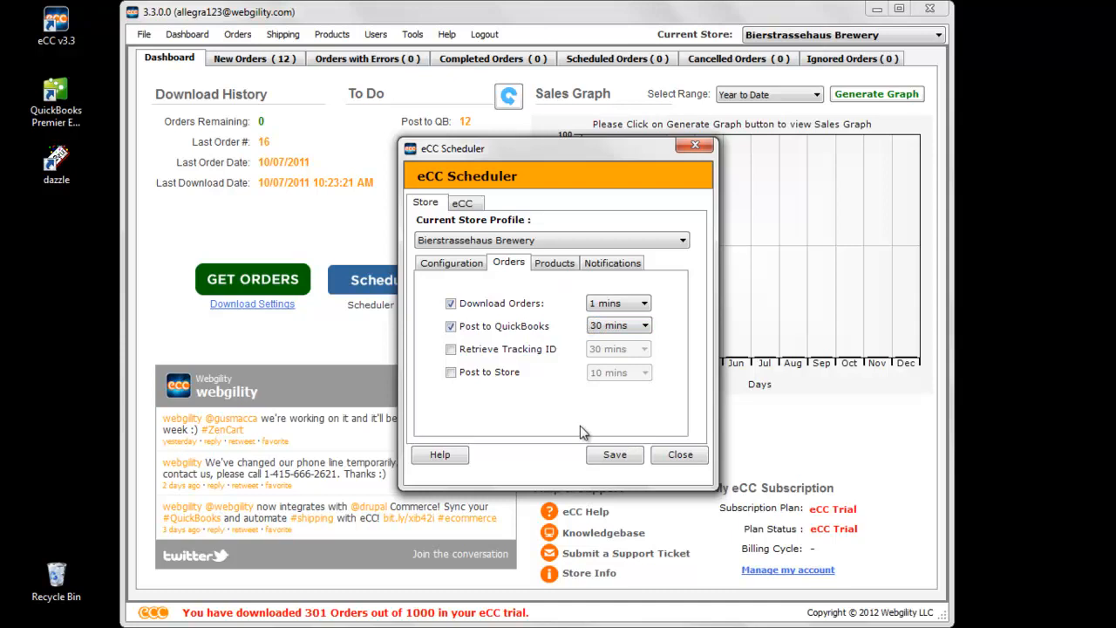
- Save the Bierstrassehaus Brewery store's scheduler settings and acknowledge the confirmation
click(614, 457)
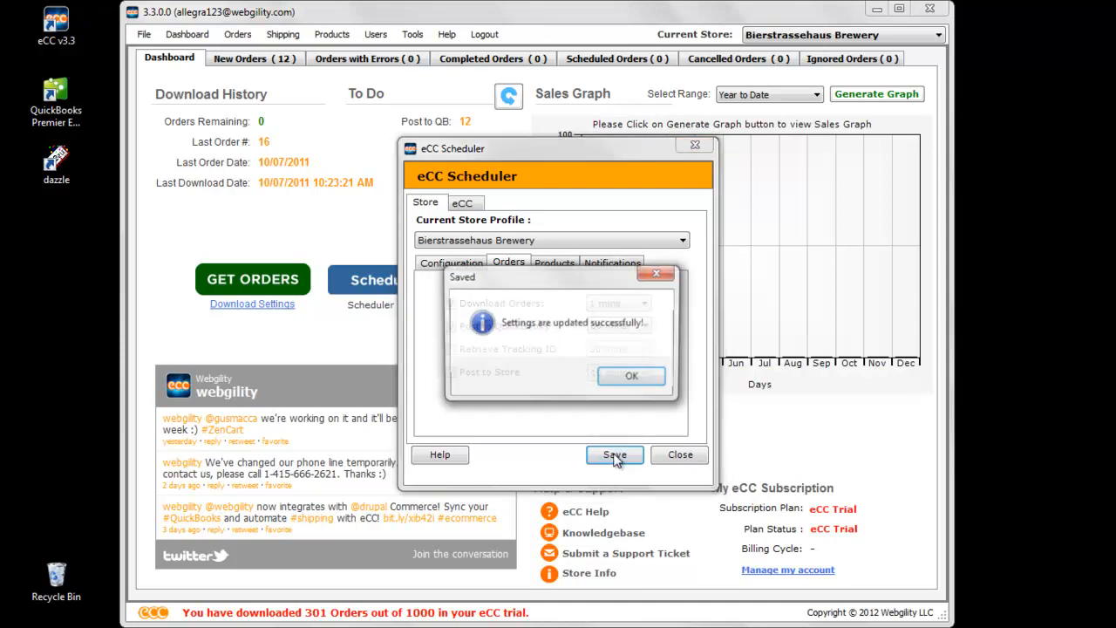
click(628, 382)
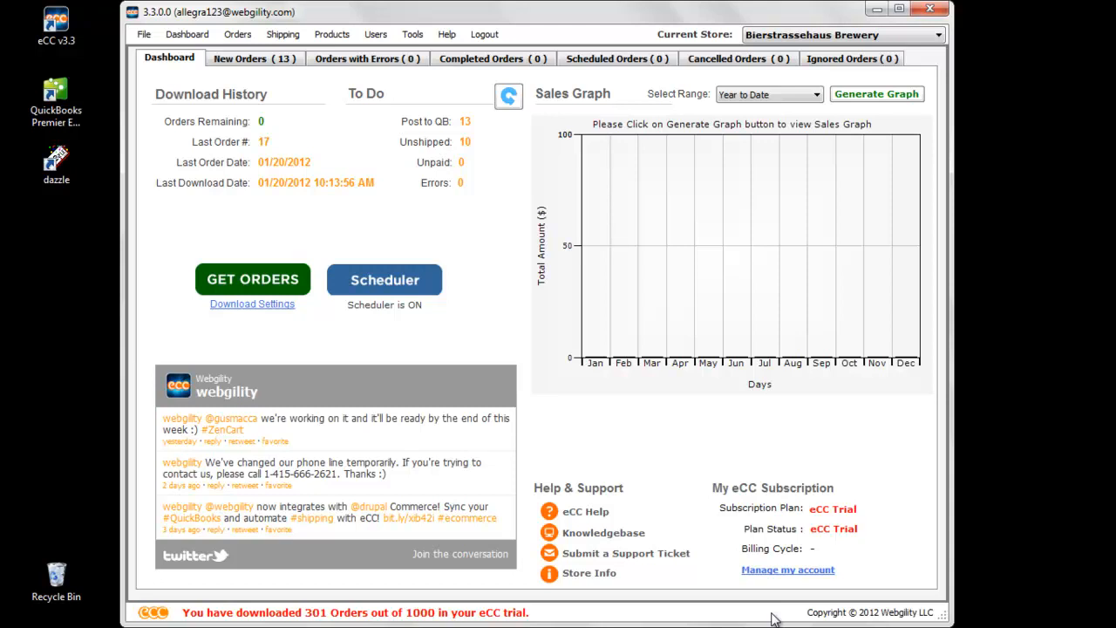
- Check the list of new orders for the latest scheduled download and return to the dashboard
click(229, 62)
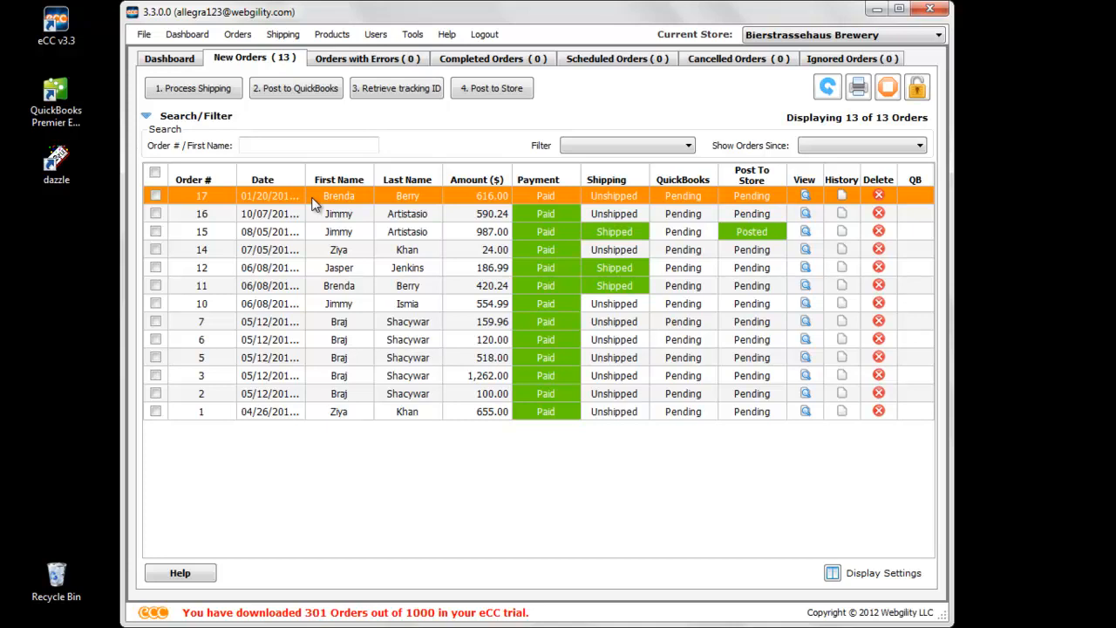
click(180, 60)
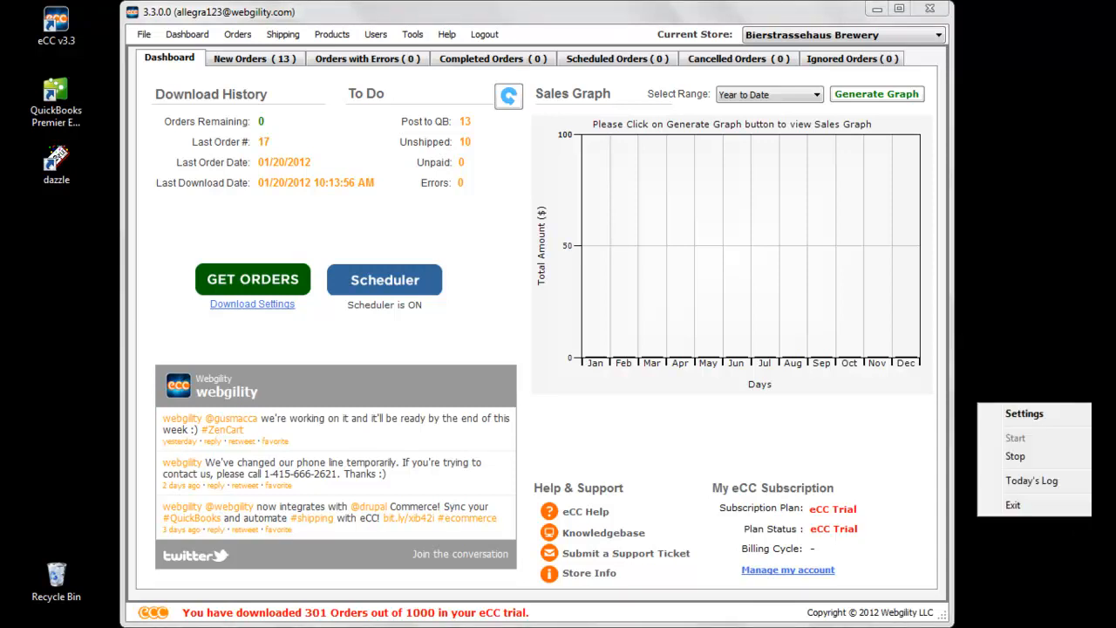
- Examine the order download and QuickBooks posting entries in the scheduler's log for today, and close the log
click(1051, 480)
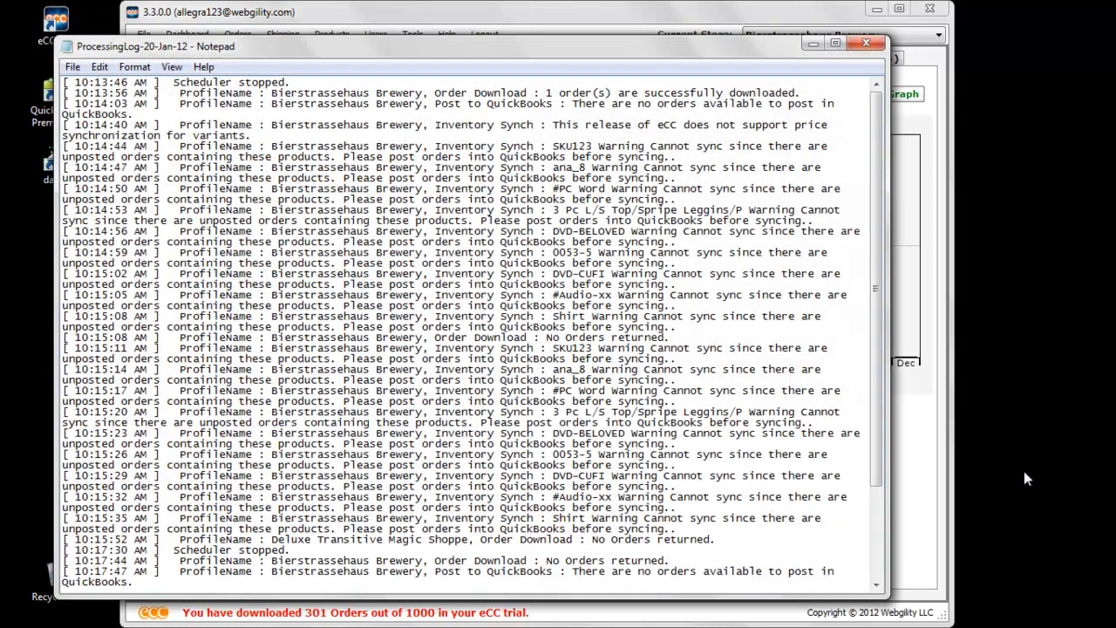
drag(875, 157, 872, 314)
scroll(353, 179, up, 4)
drag(180, 93, 816, 93)
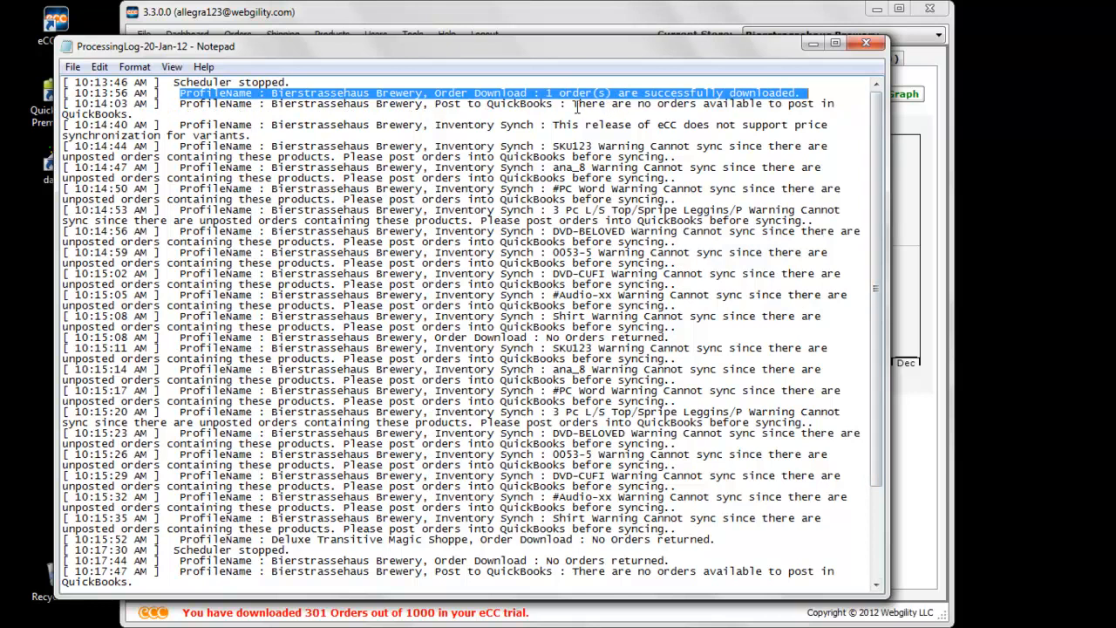
drag(572, 103, 844, 102)
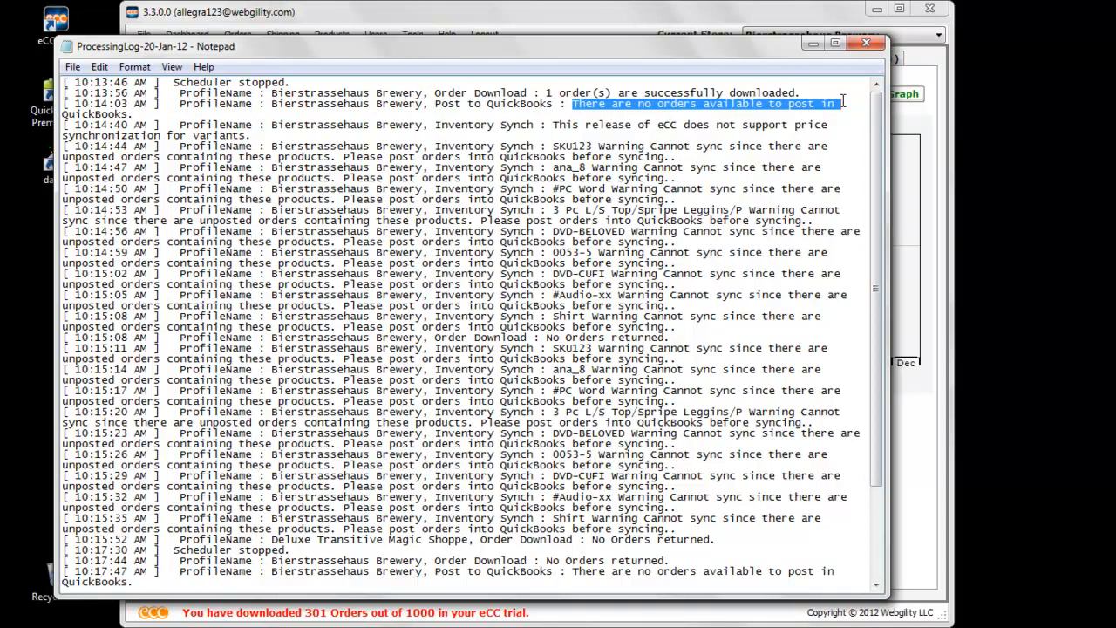
click(868, 44)
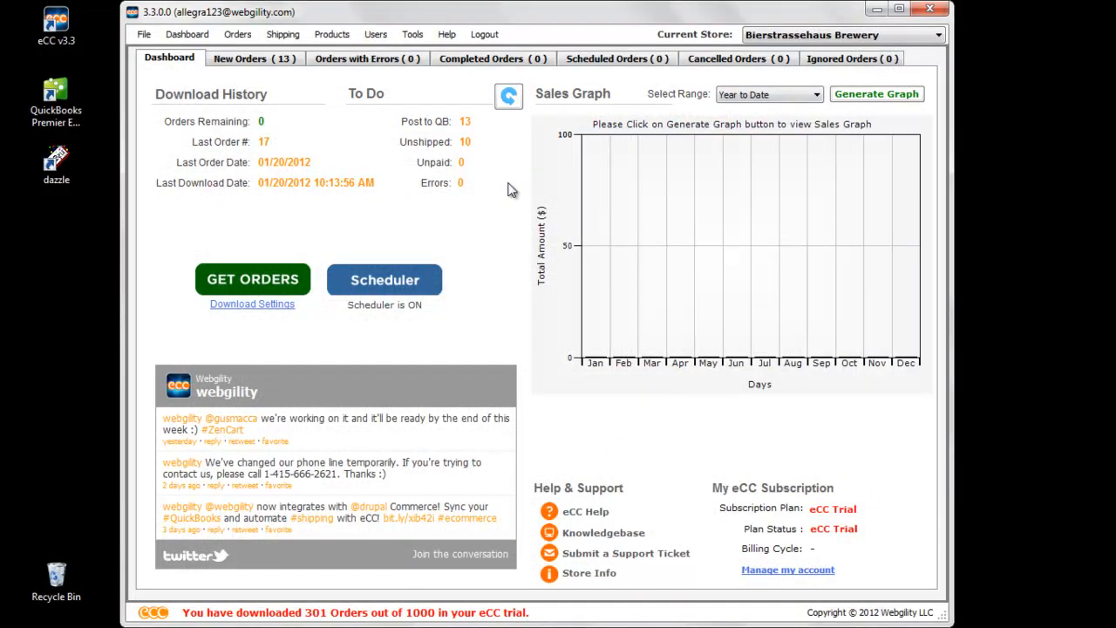